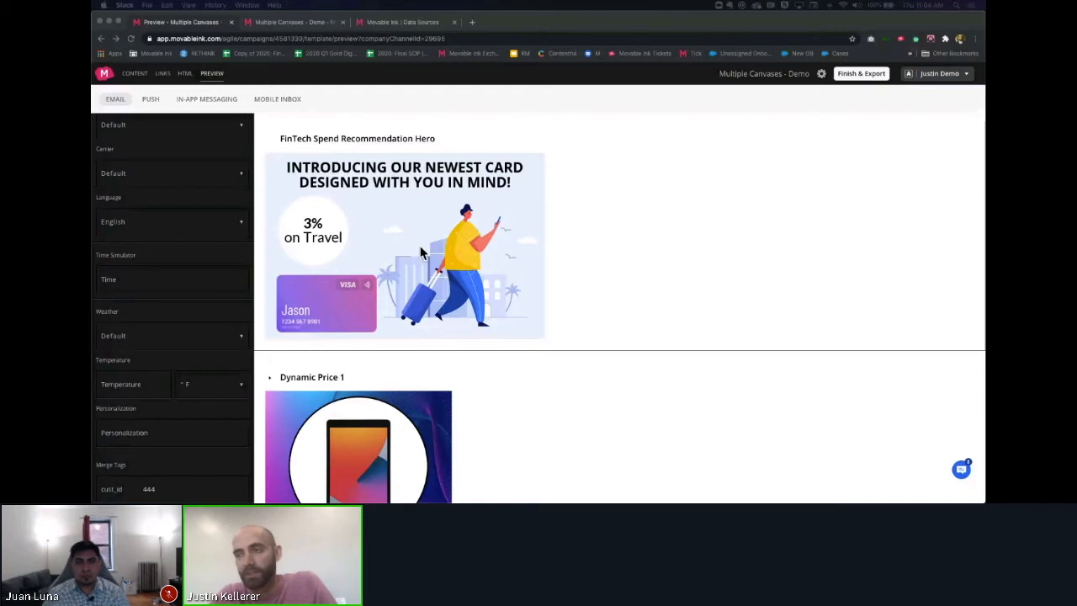
Step: Preview the email content for two other customers by changing the cust_id merge tag value
click(164, 488)
text(222)
key(Return)
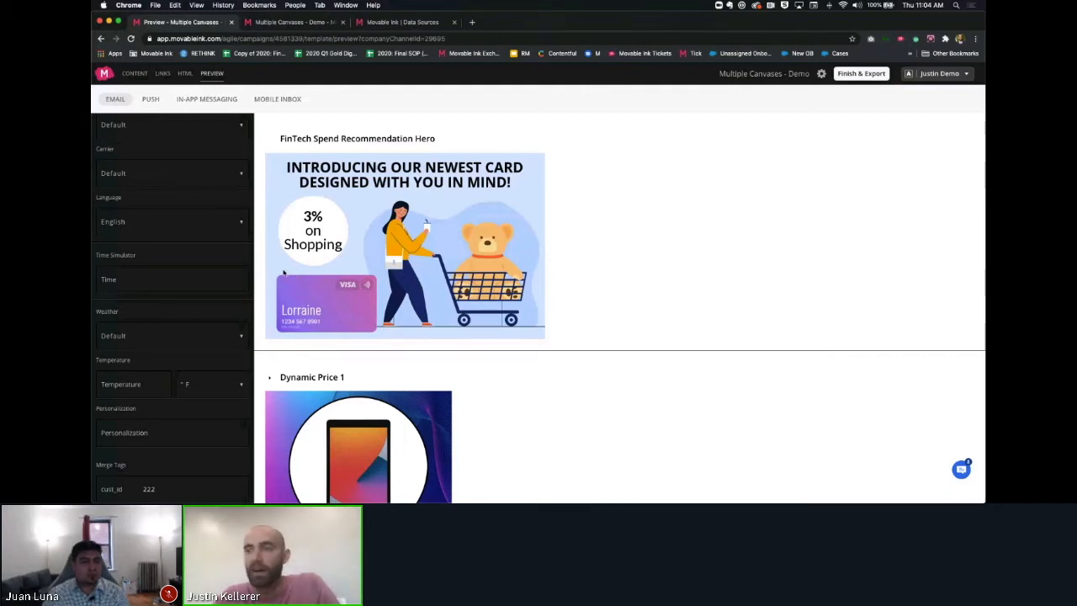
double_click(167, 491)
text(333)
key(Return)
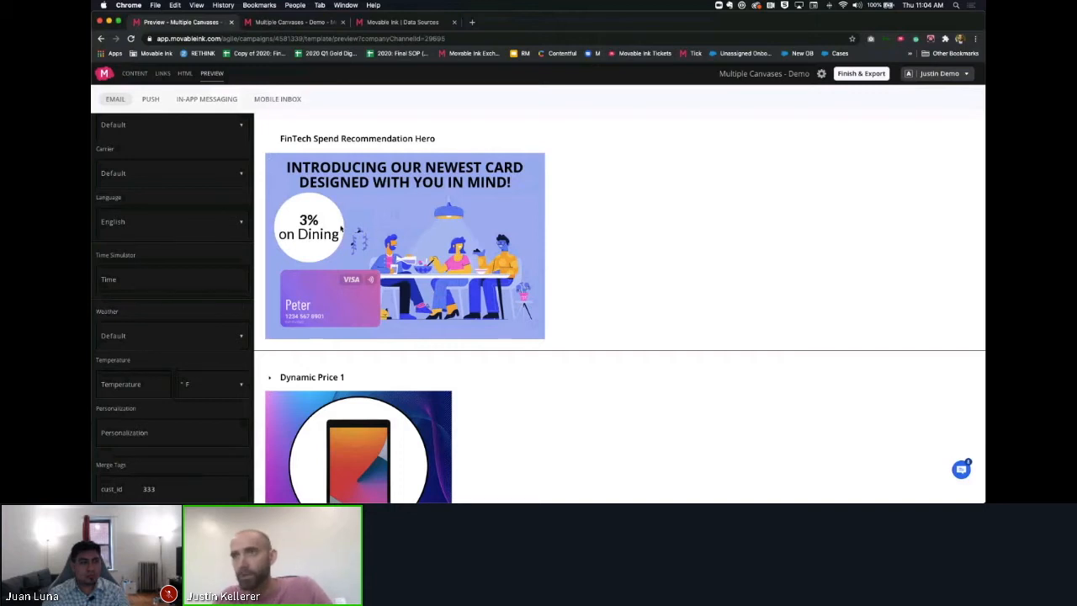
Step: Open the hero block's IN PROGRESS creative for editing and nudge the Travel canvas headline to X 26, Y 18
click(135, 74)
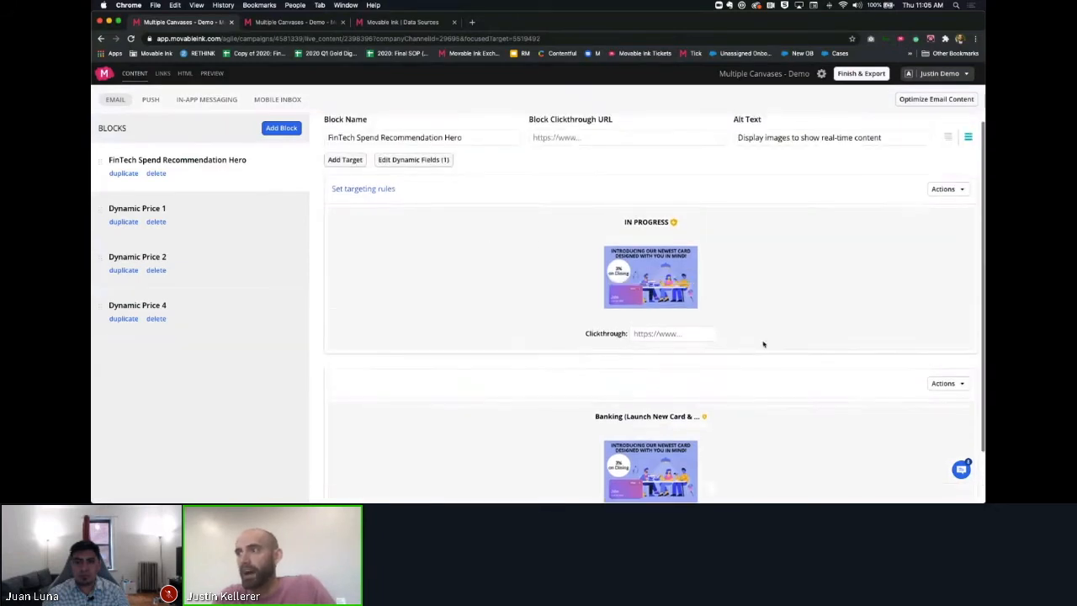
click(651, 278)
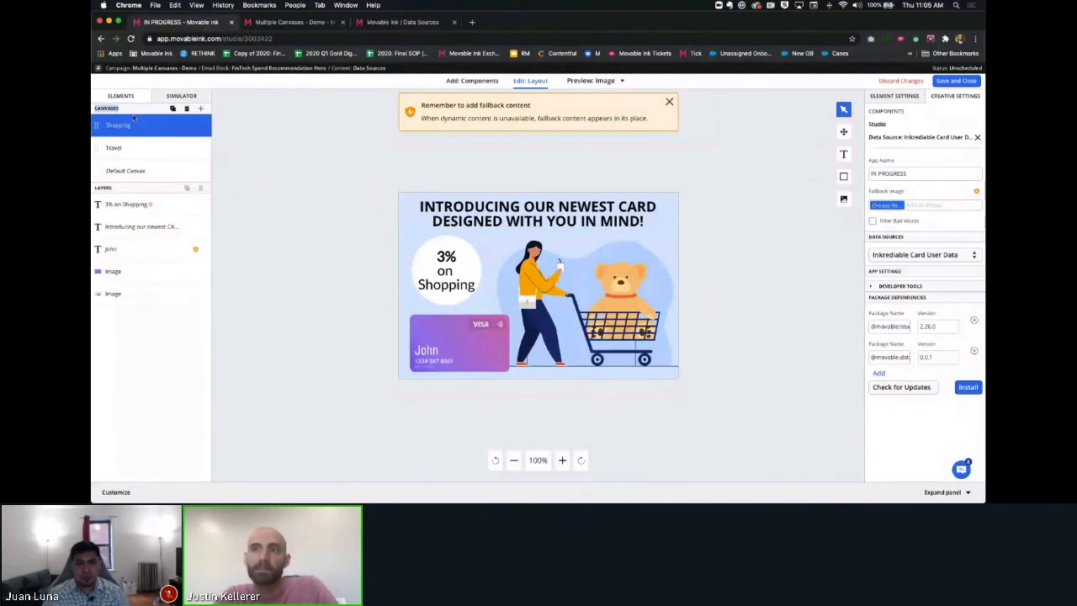
click(143, 171)
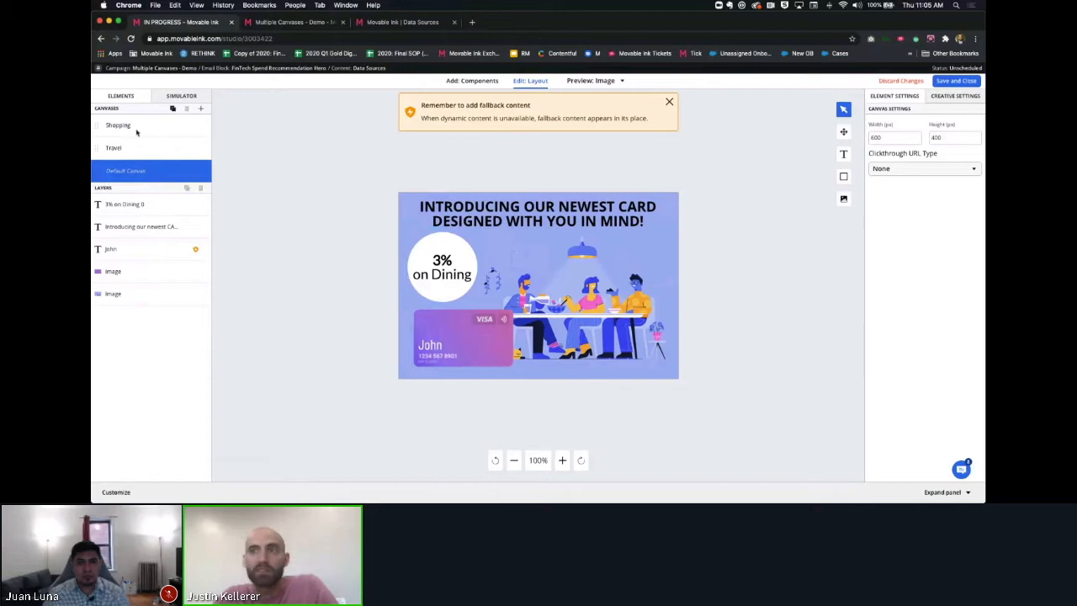
click(134, 148)
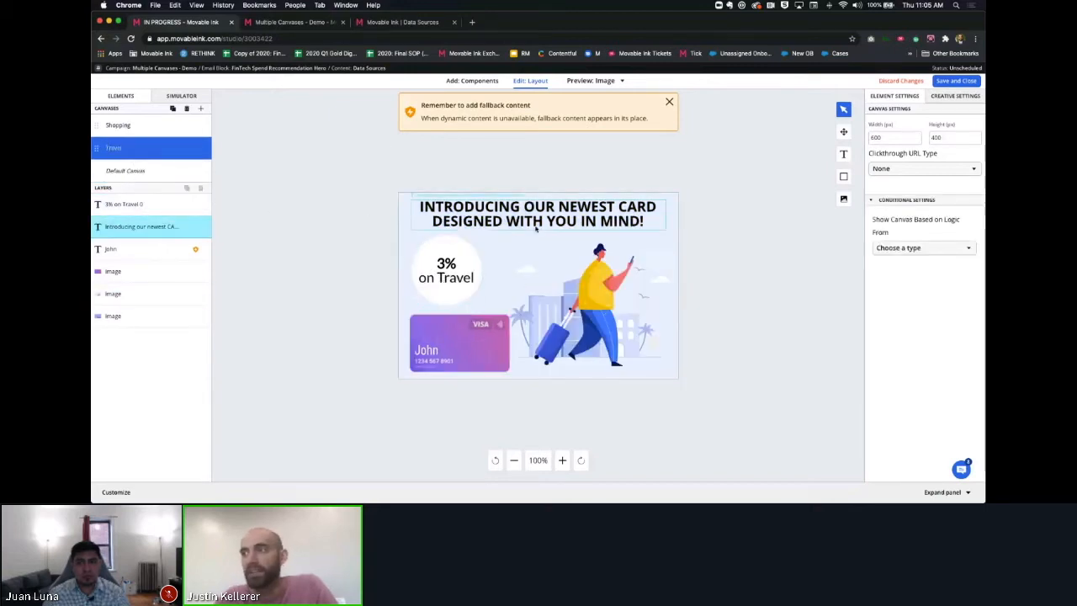
mouse_move(553, 223)
mouse_down()
mouse_move(568, 223)
mouse_move(542, 228)
mouse_up()
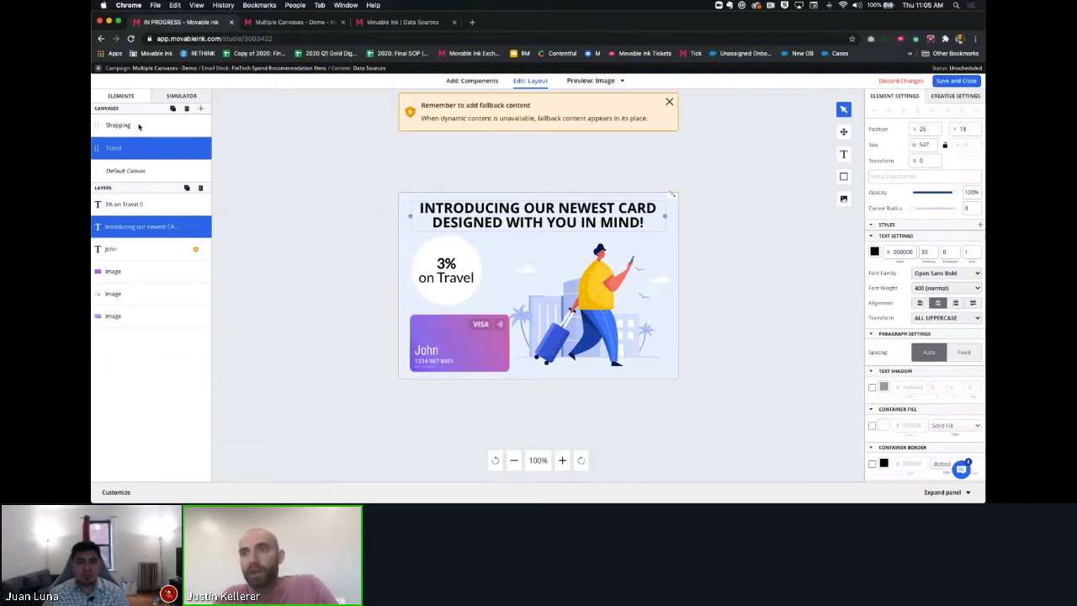
Step: Try duplicating the Shopping canvas and adding a blank canvas, deleting each extra canvas
click(185, 124)
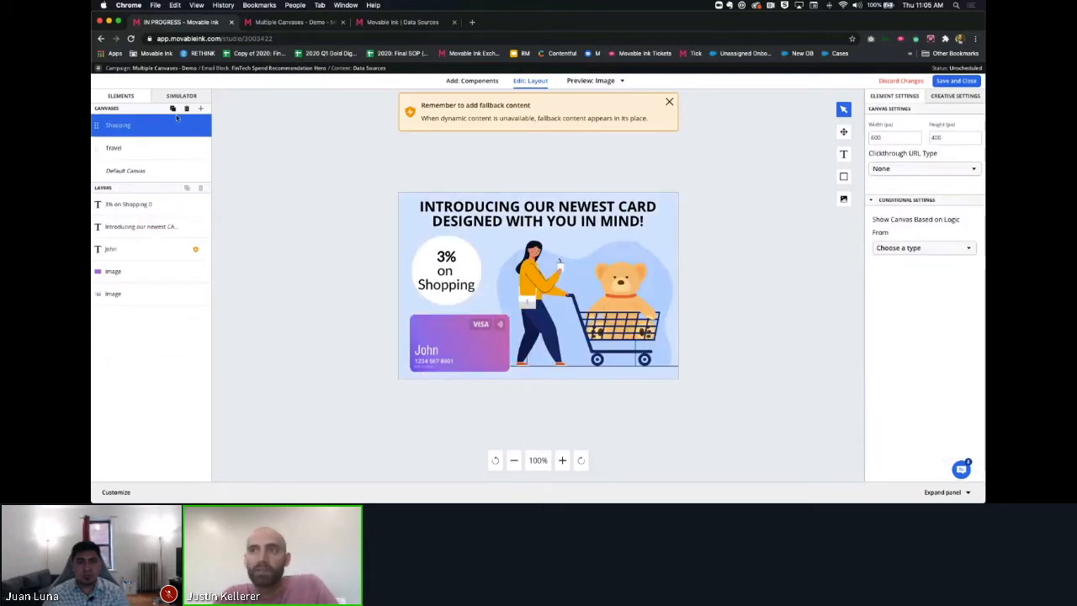
click(173, 109)
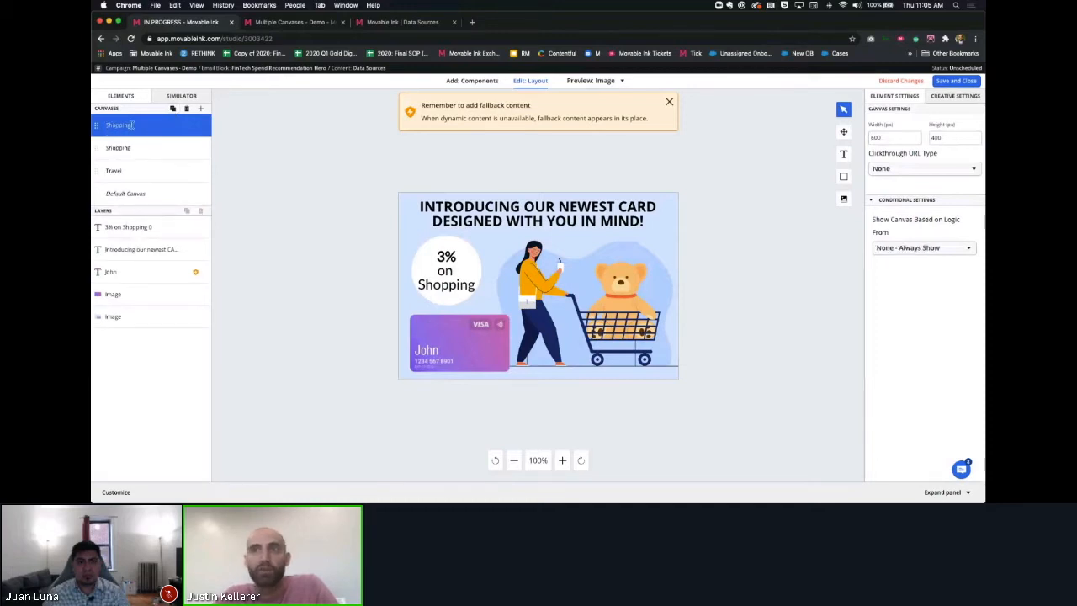
click(187, 109)
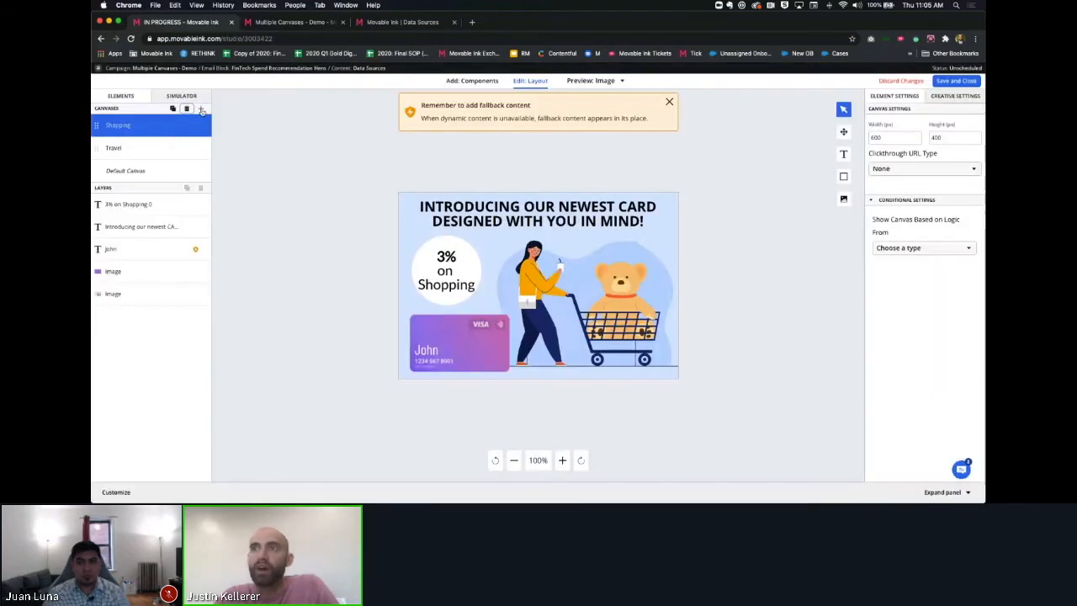
click(202, 109)
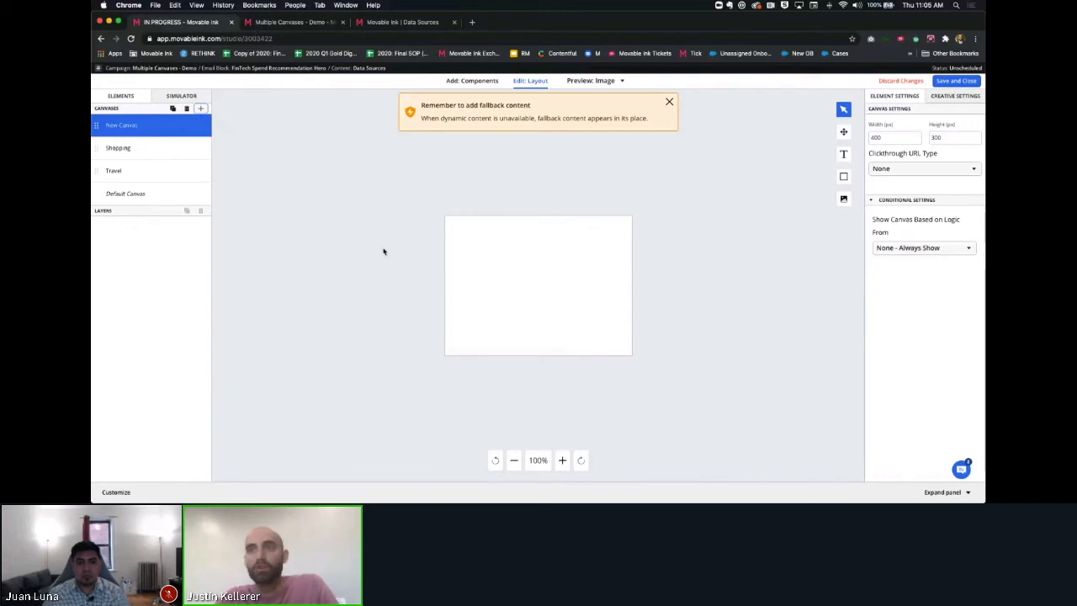
click(186, 109)
click(464, 310)
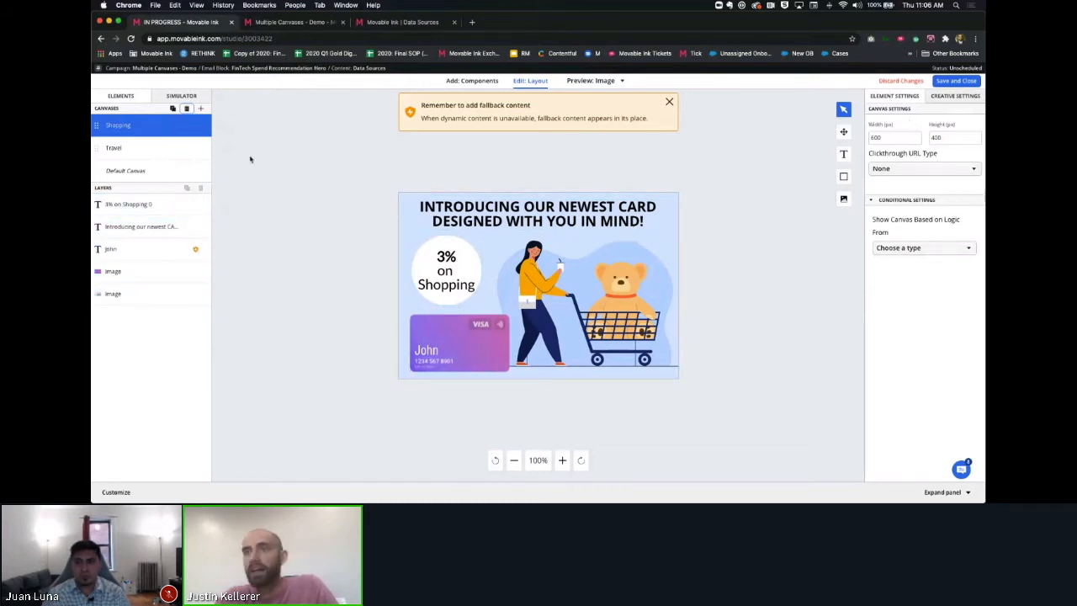
Step: With the Travel canvas selected, create a custom property named "Travel?" of type Boolean
click(116, 147)
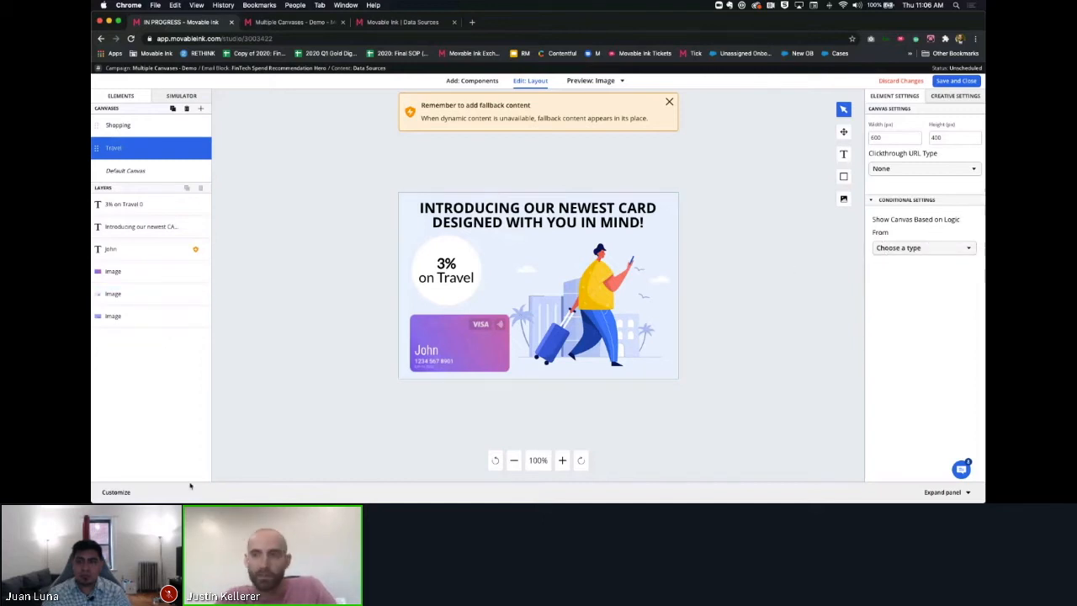
click(112, 492)
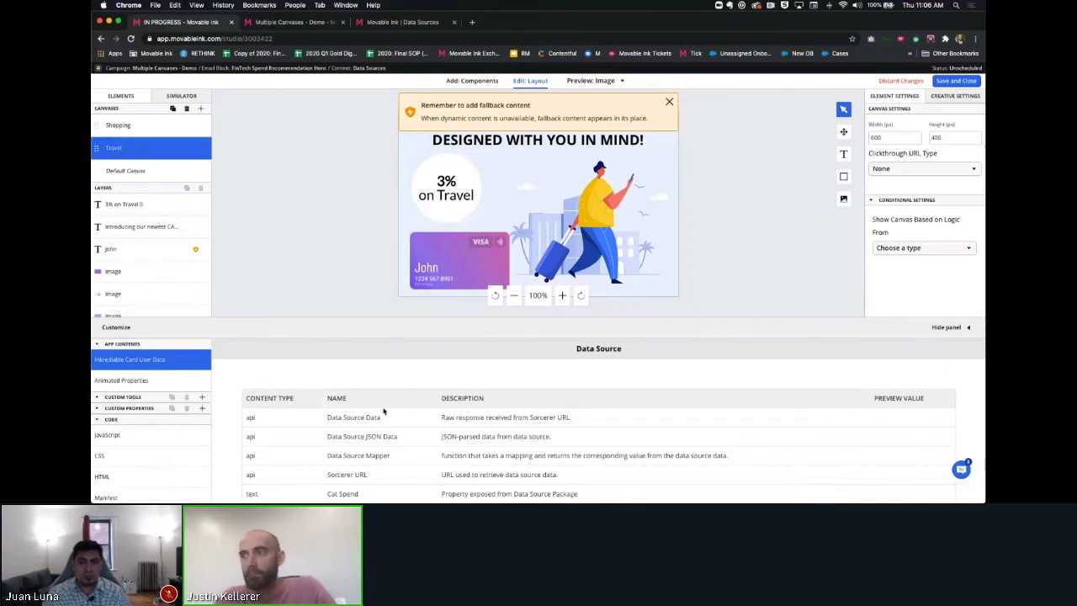
click(202, 409)
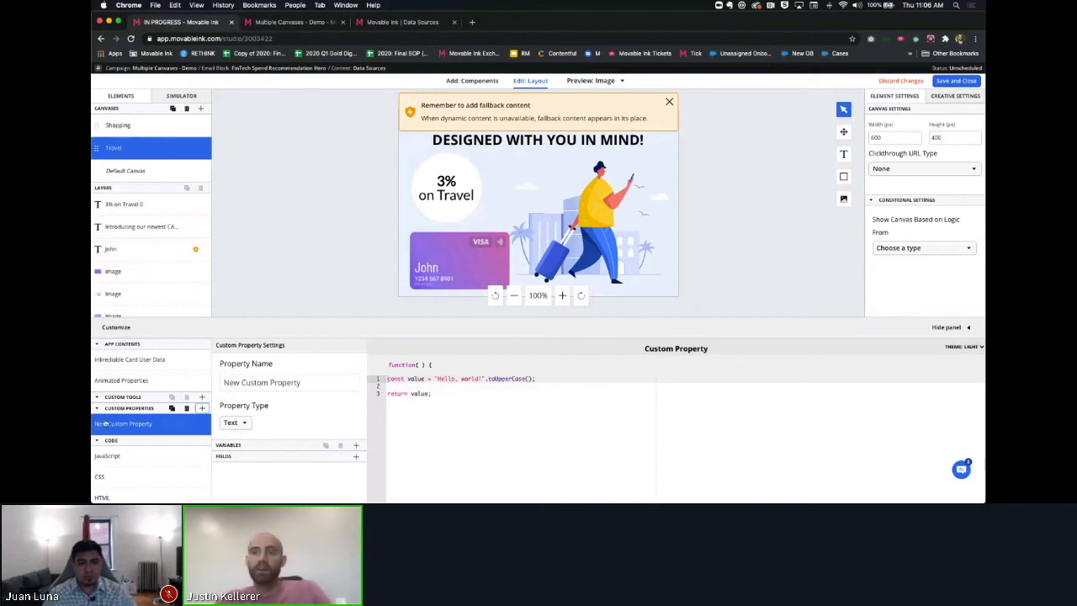
triple_click(286, 382)
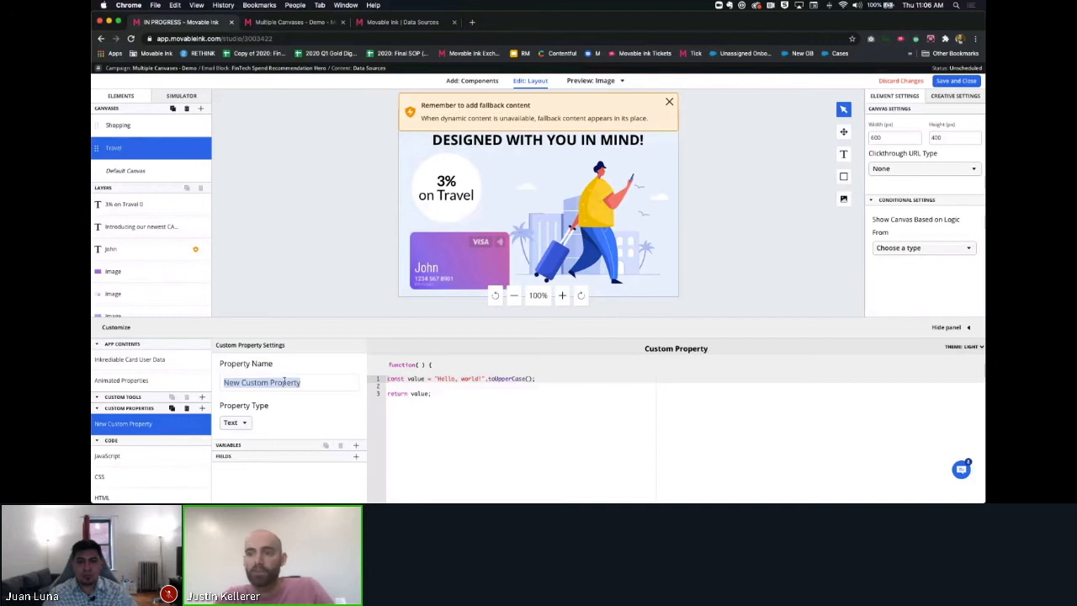
text(Travel?)
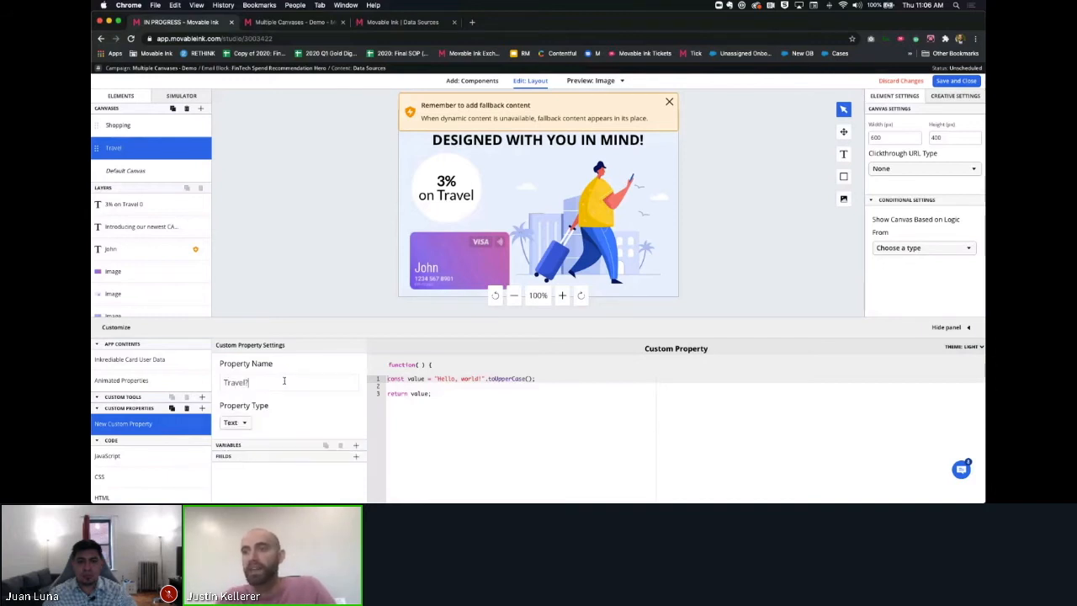
click(235, 423)
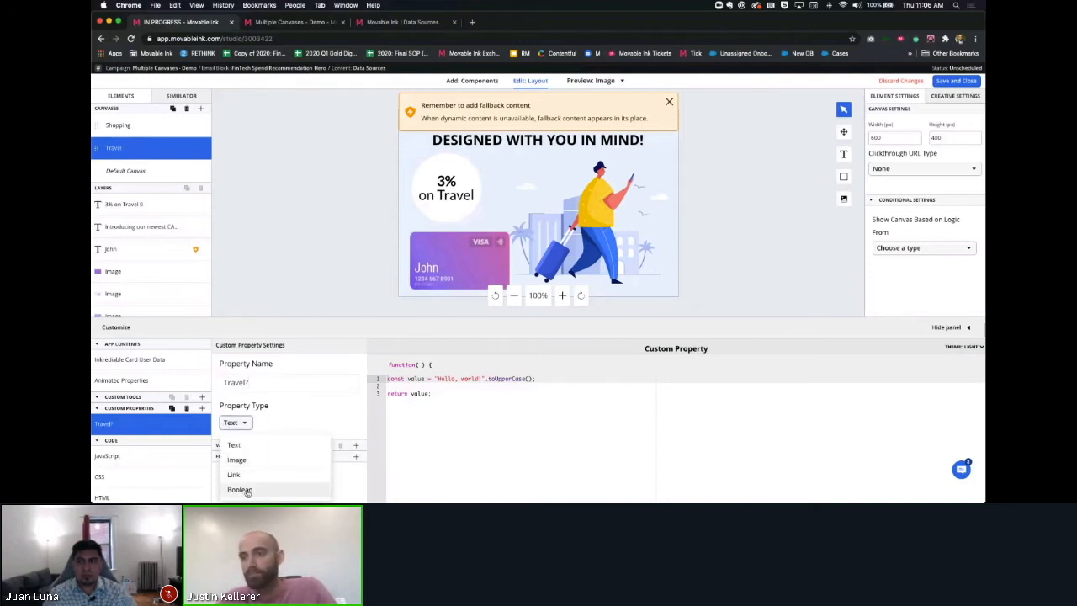
click(240, 490)
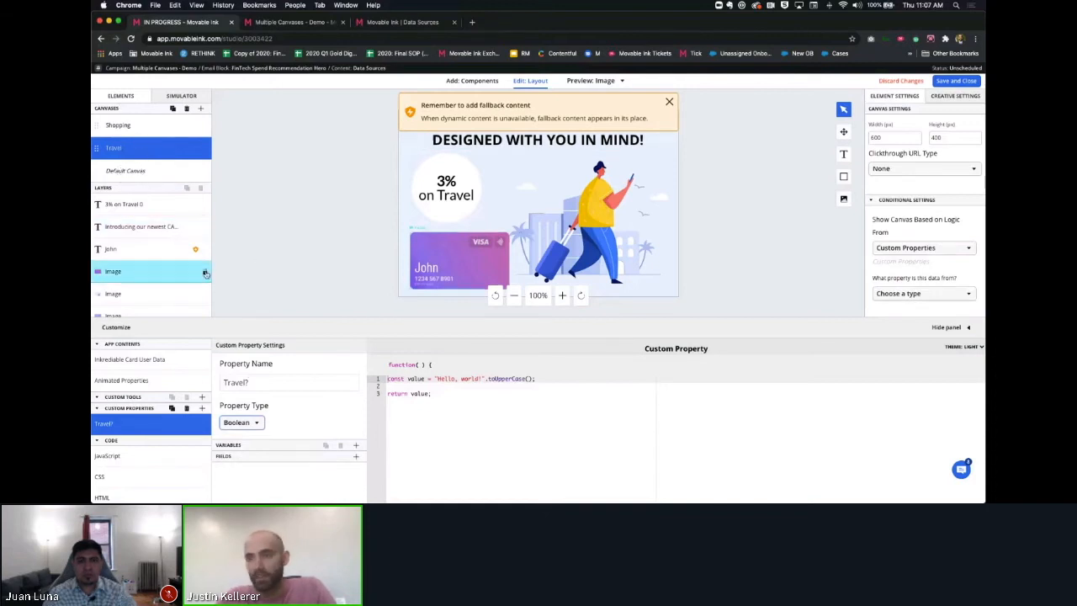
Step: Add a variable catName to the Travel? property, sourced from Inkrediable Card User Data's Cat name at index 0
click(356, 447)
scroll(332, 424, down, 2)
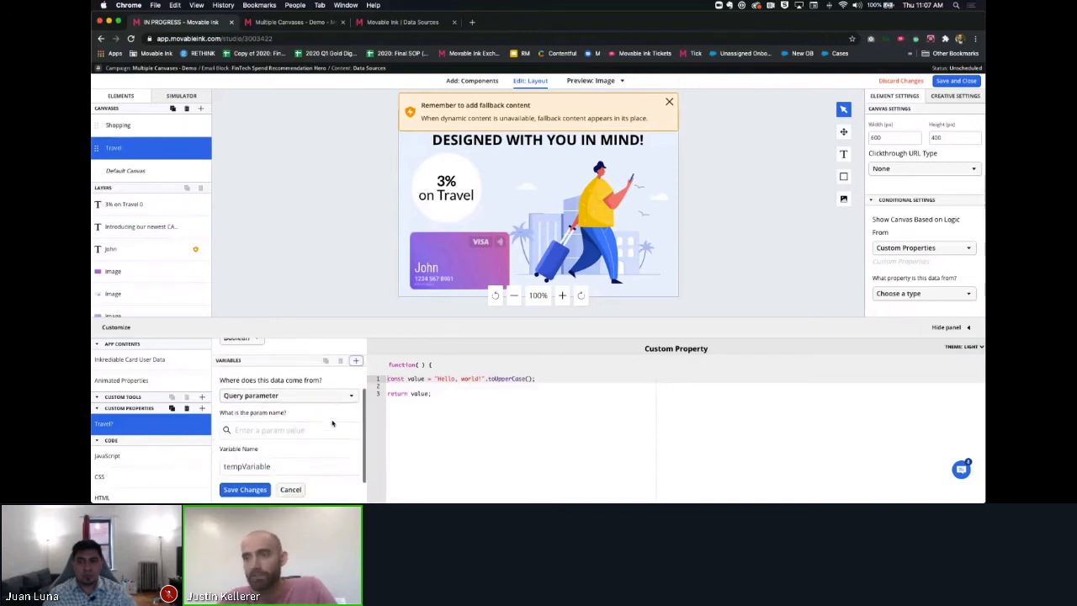
click(266, 398)
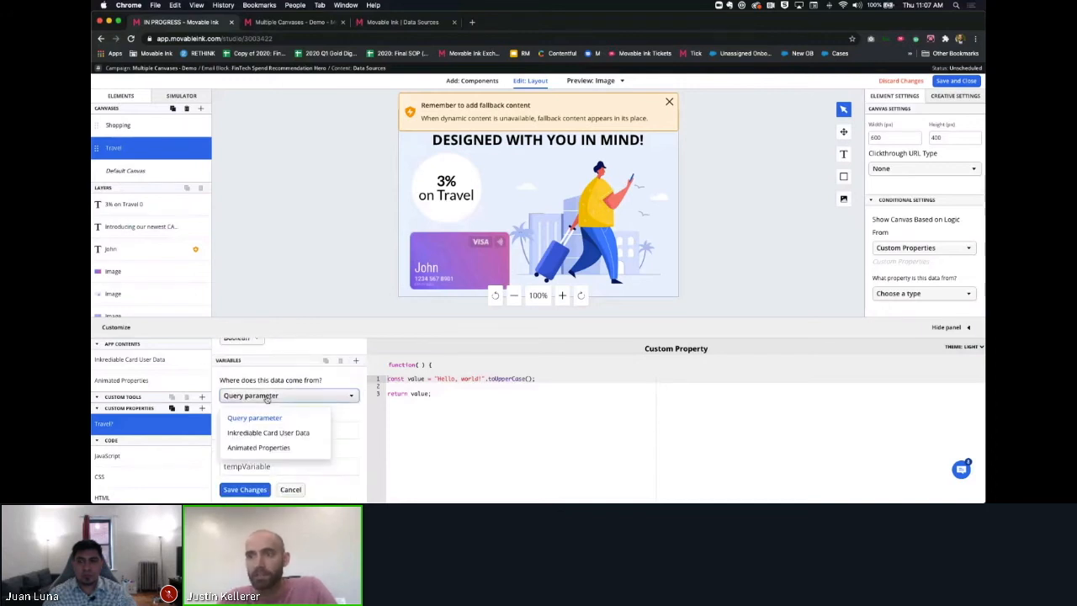
click(289, 436)
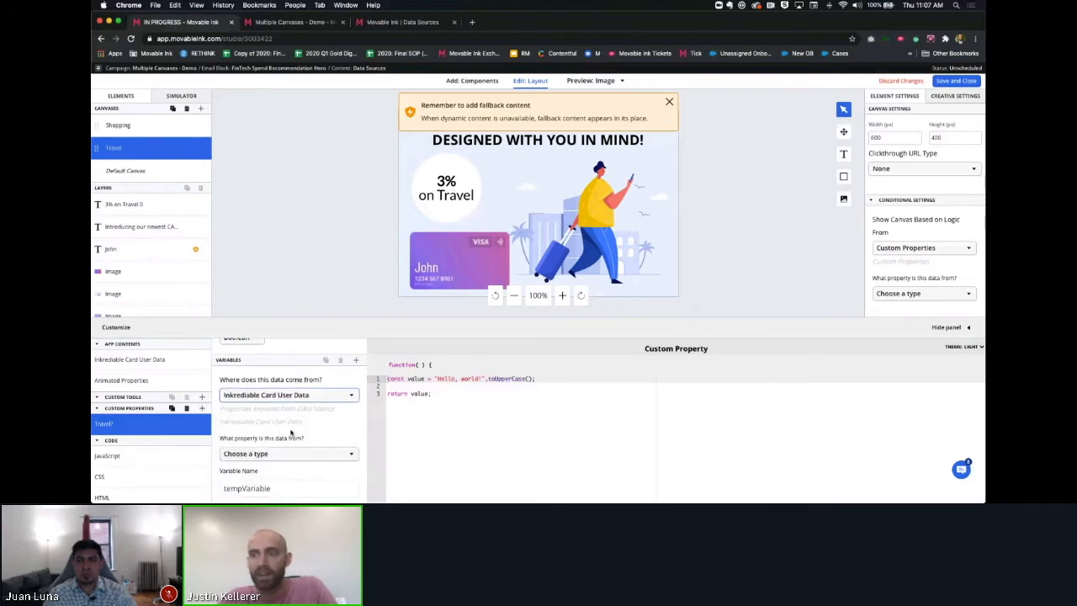
scroll(290, 430, down, 1)
click(278, 398)
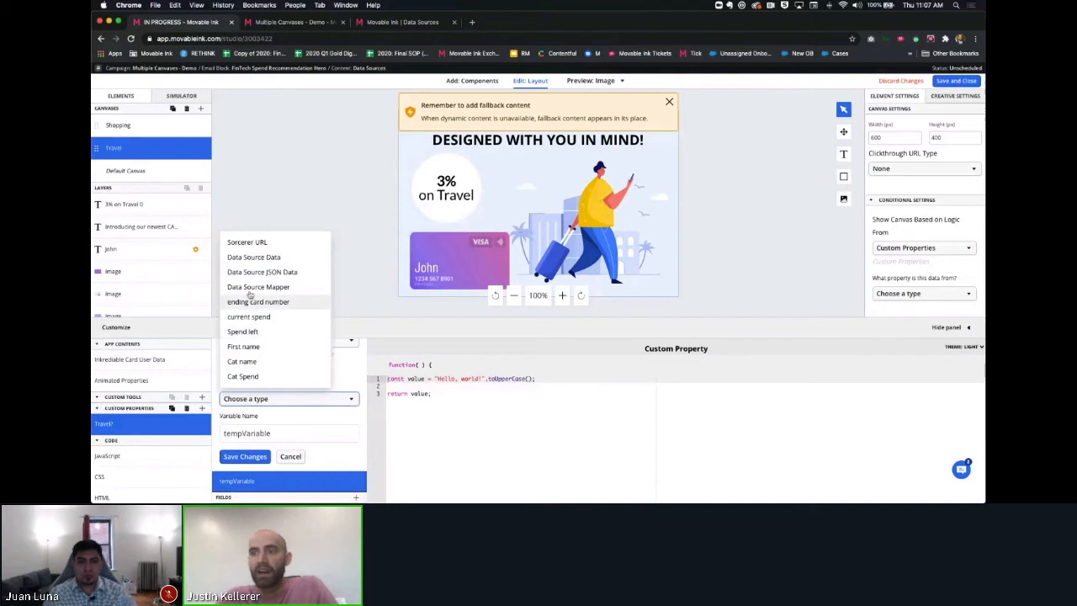
click(242, 362)
scroll(278, 418, down, 2)
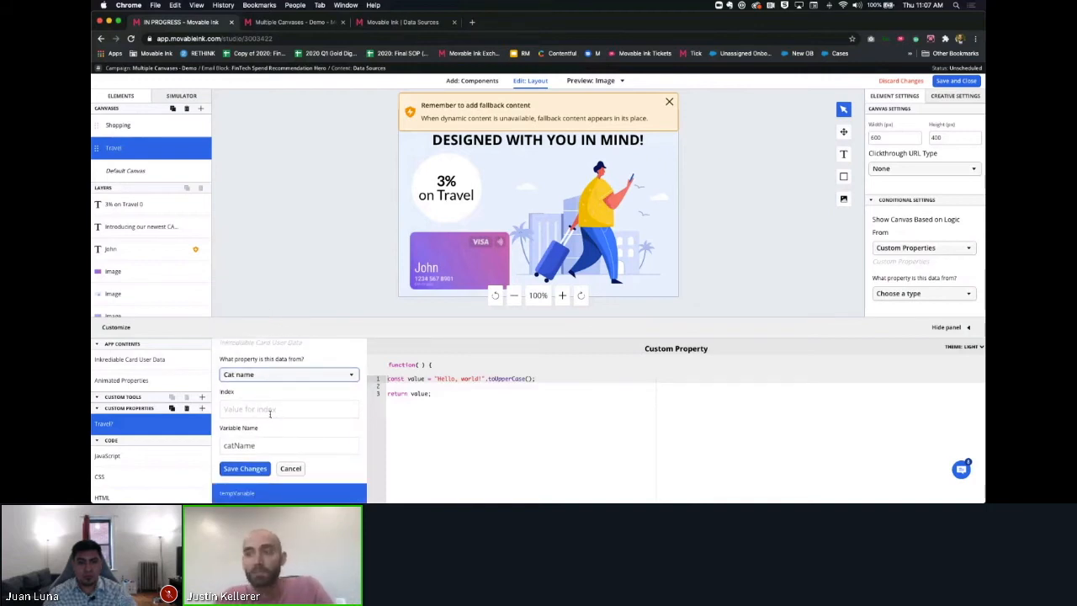
click(263, 411)
text(0)
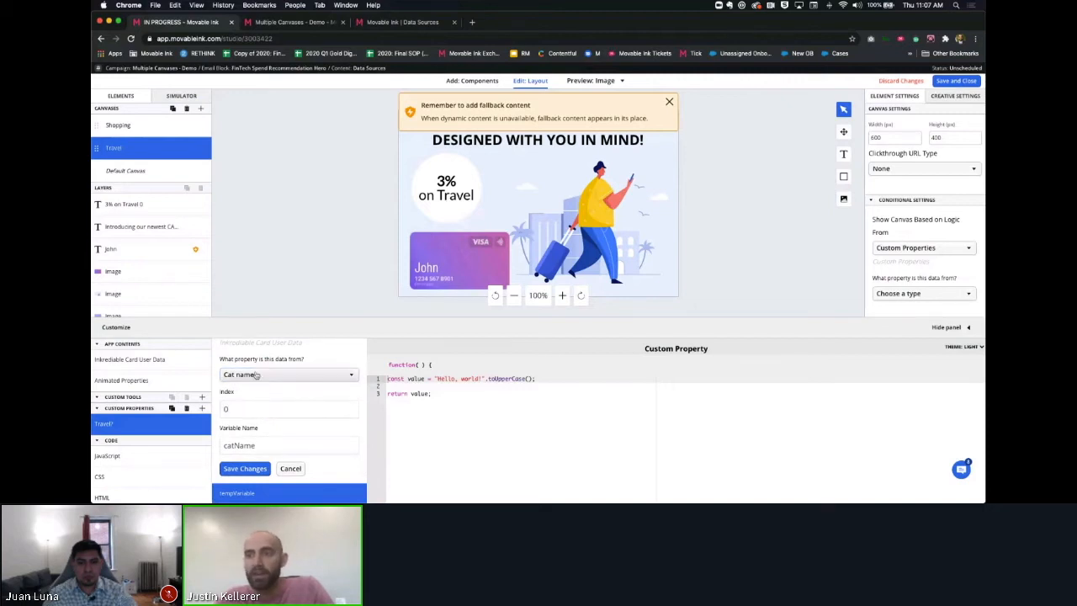
click(244, 469)
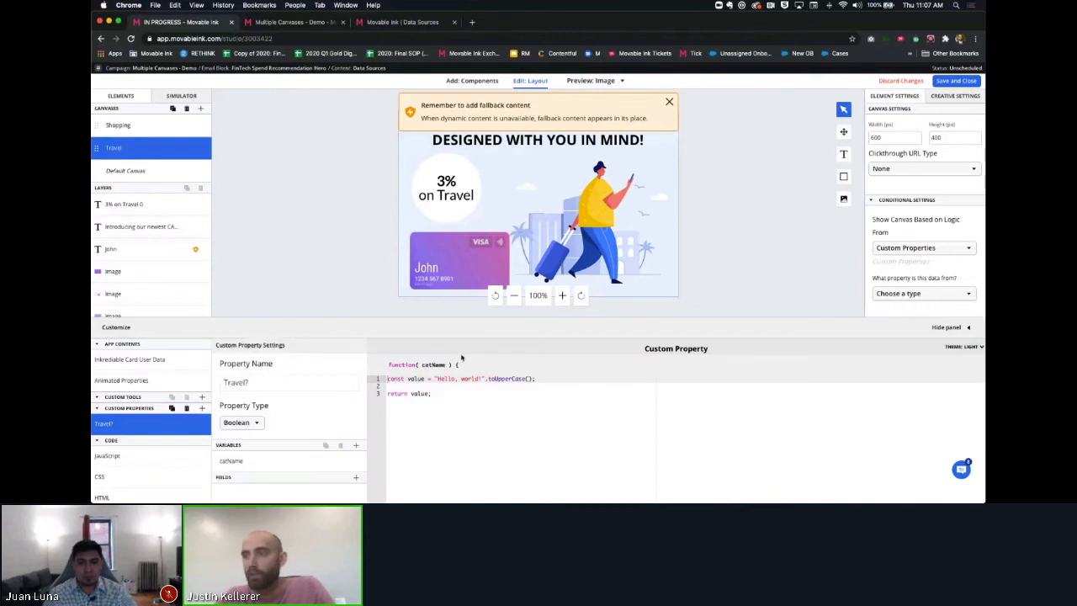
Step: Clear the default code of the Travel? property and start an if statement in its place
double_click(432, 365)
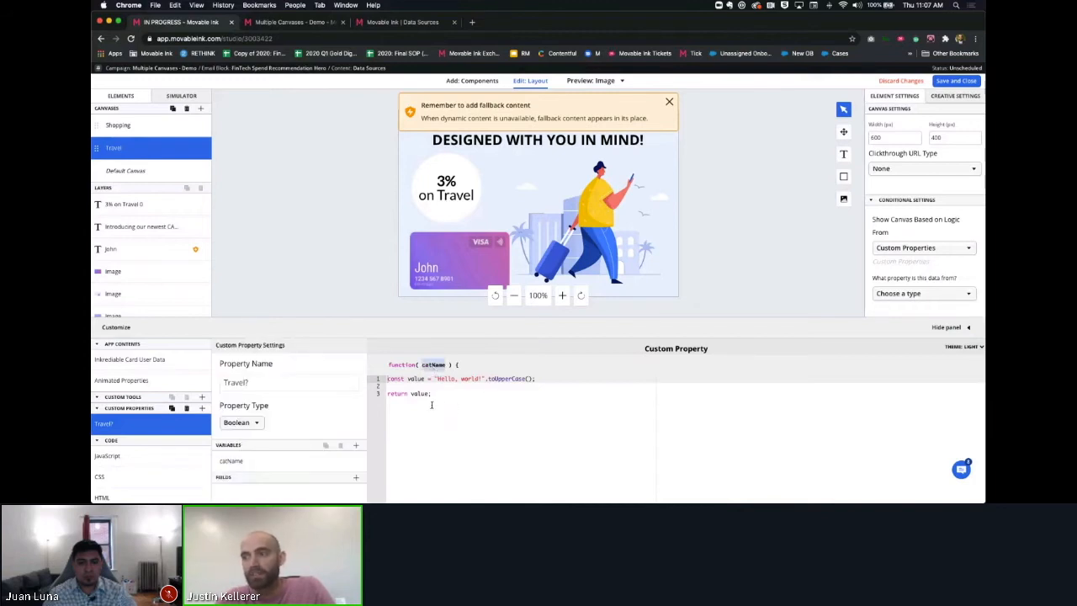
drag(441, 397, 385, 377)
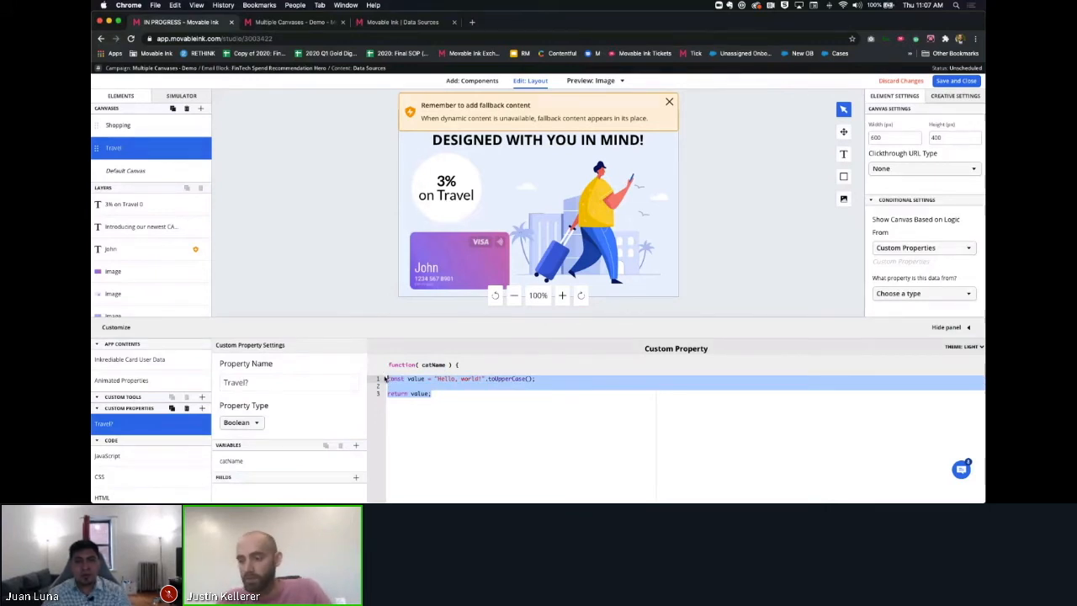
key(BackSpace)
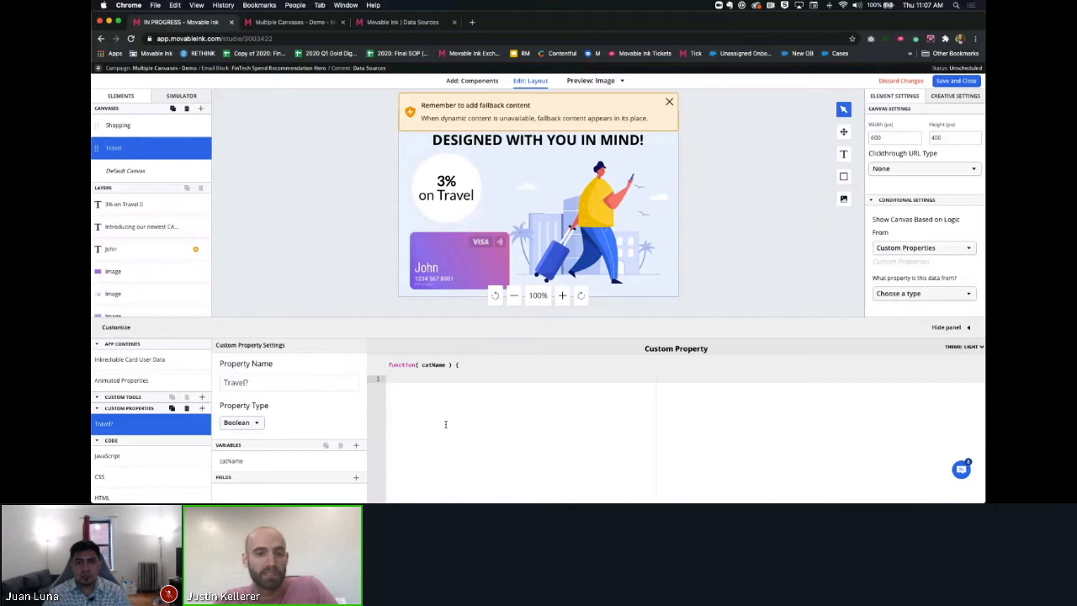
text(if()
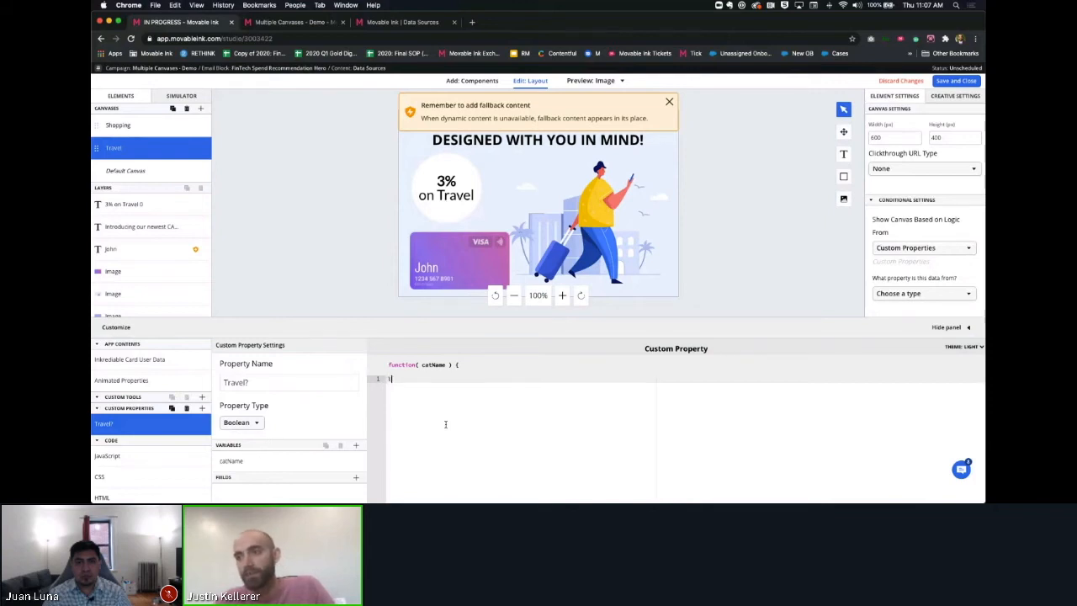